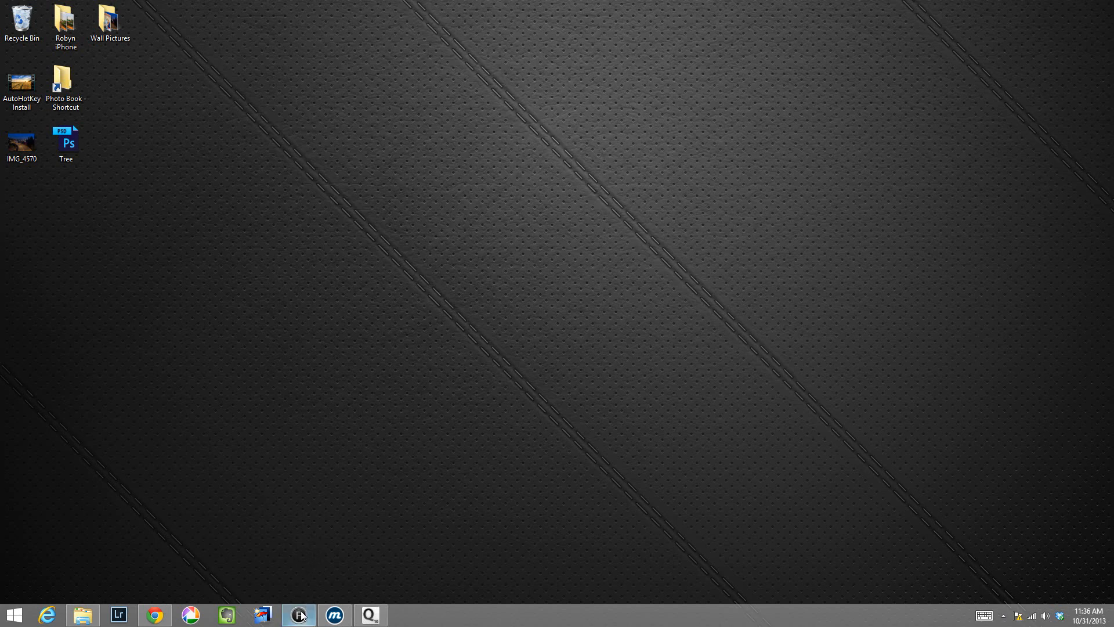
- Switch to the WriteMonkey document TwoCitiesWM.txt and view its progress statistics, leaving the progress settings as they are
mouse_move(302, 615)
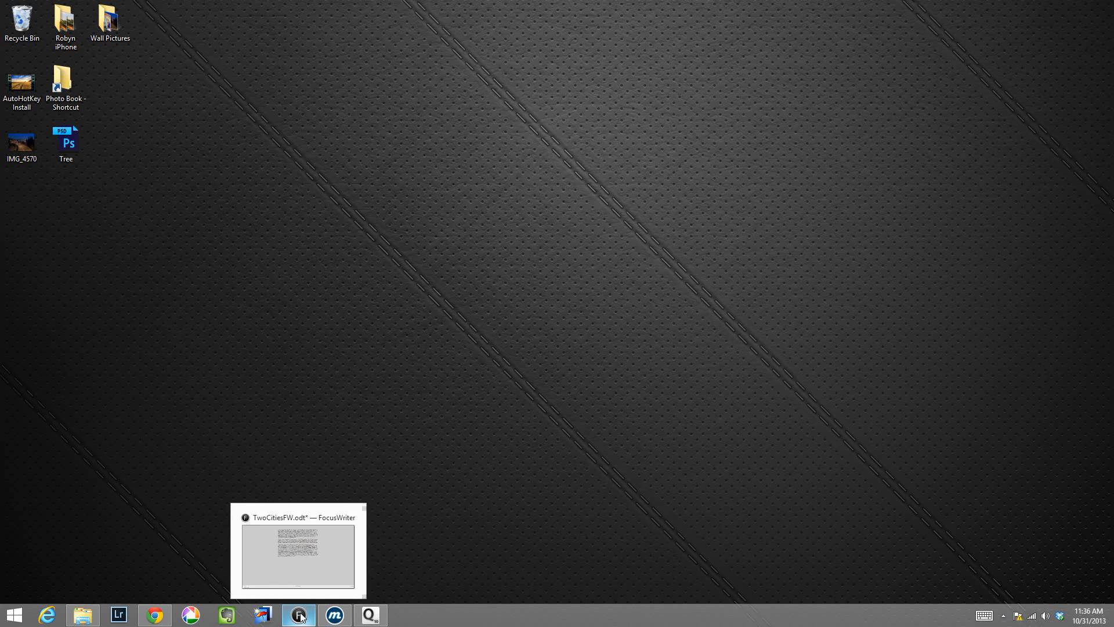
left_click(339, 617)
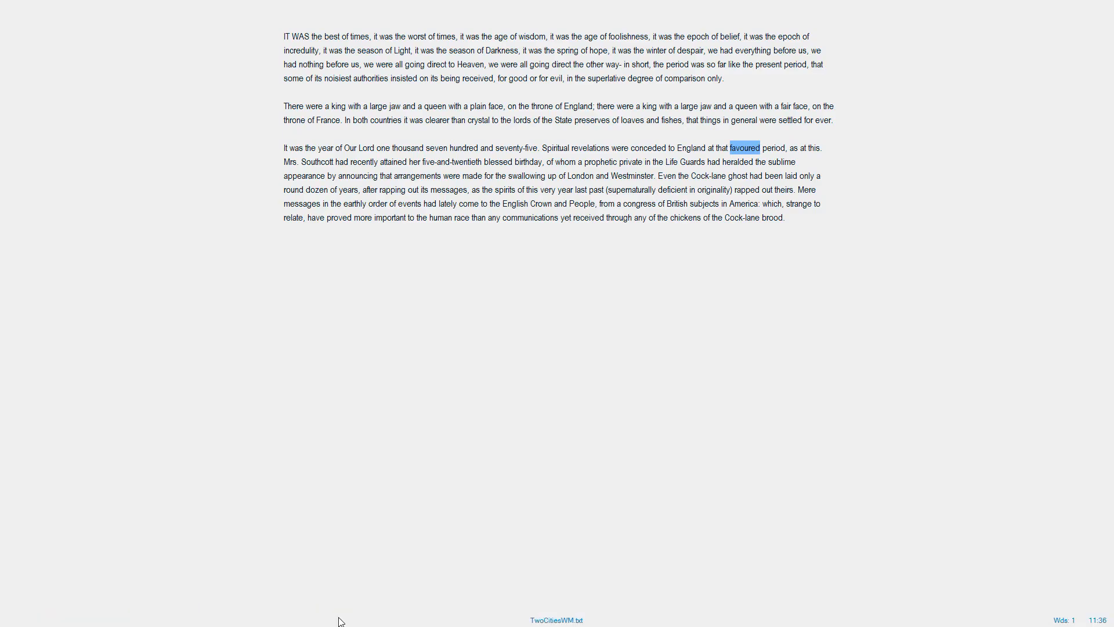
left_click(714, 259)
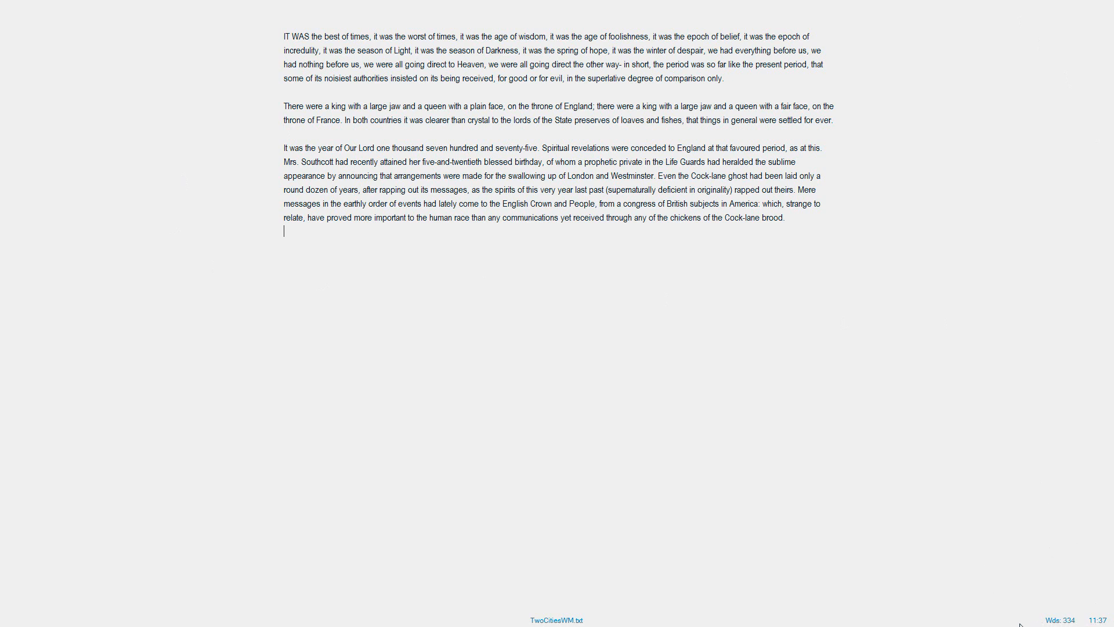
left_click(1062, 620)
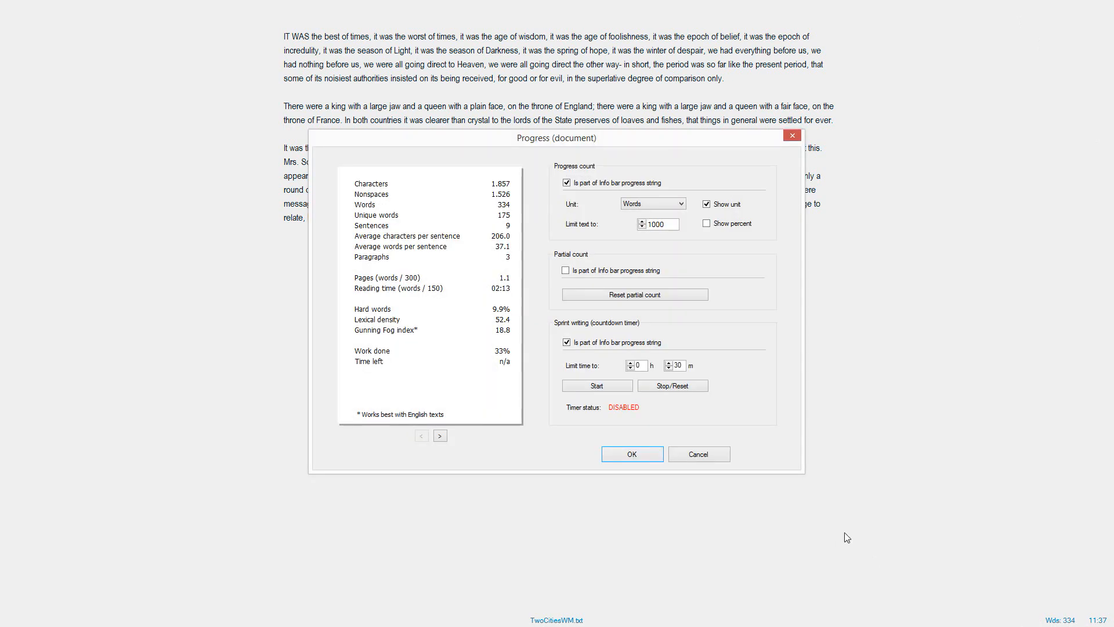
left_click(686, 454)
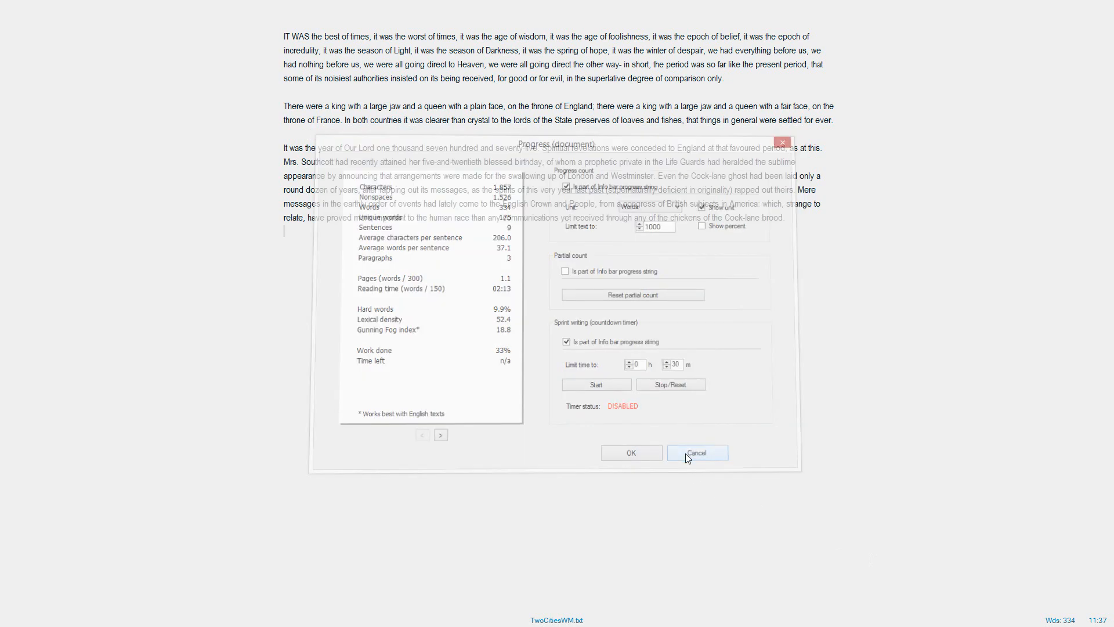
- Run a spell check on the whole document, cancel it without replacing any word, and leave the editor for the desktop
right_click(130, 84)
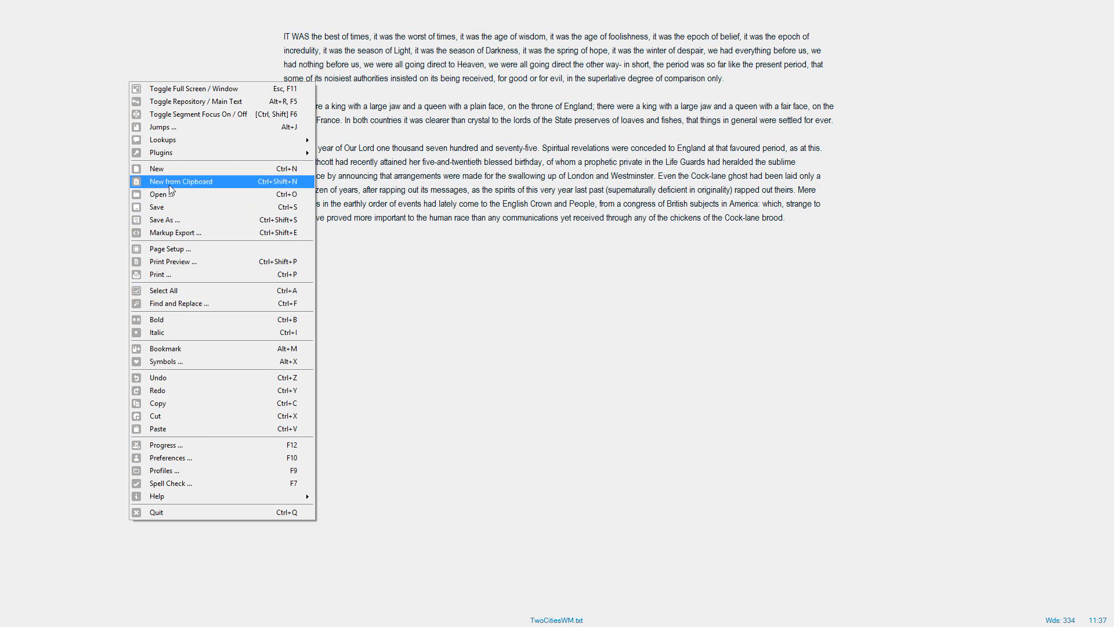
left_click(175, 484)
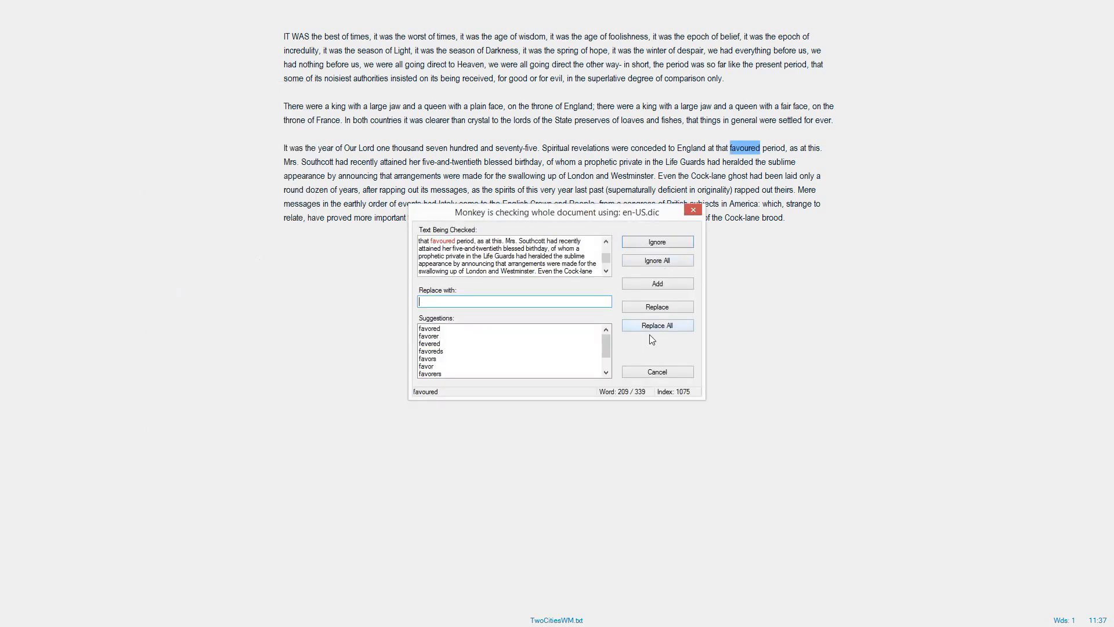
left_click(652, 371)
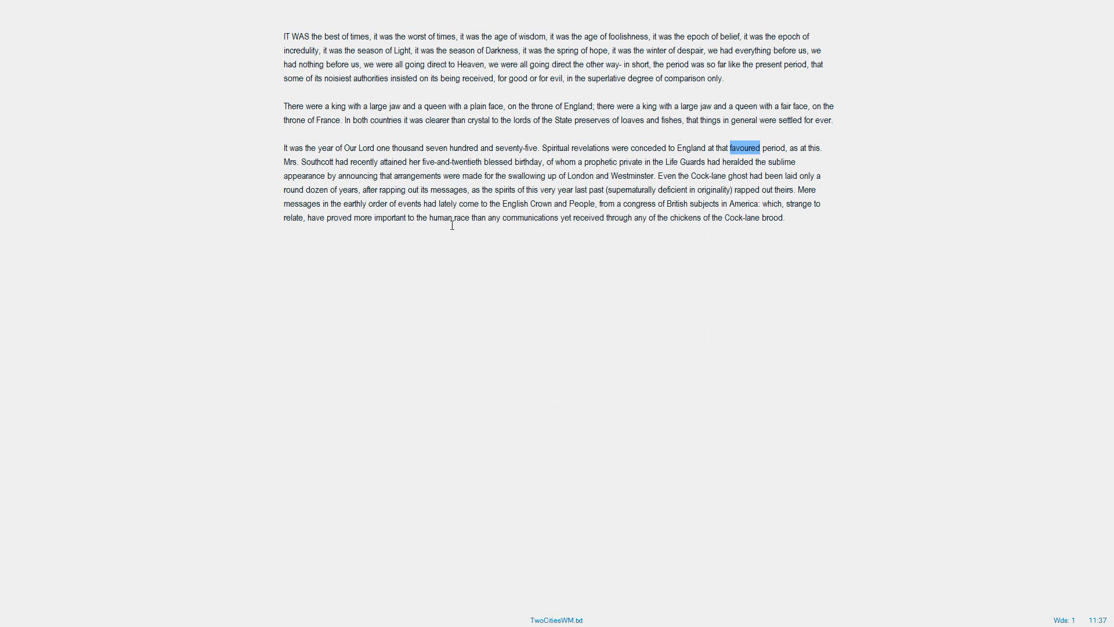
left_click(555, 197)
key("Escape")
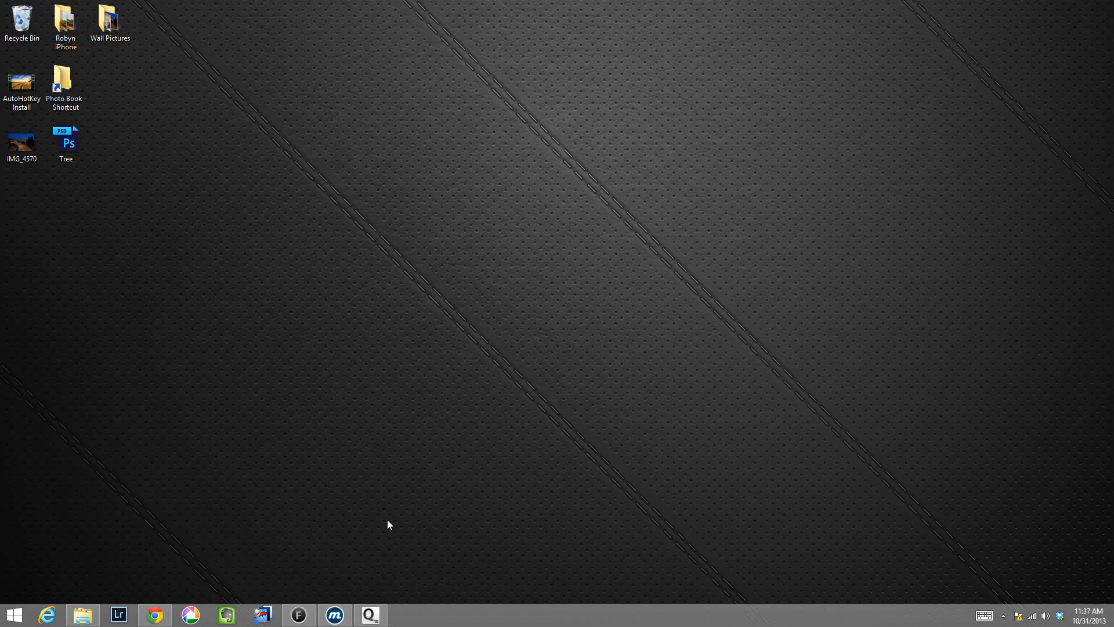
- Switch to FocusWriter and look at the document's scene list
left_click(312, 614)
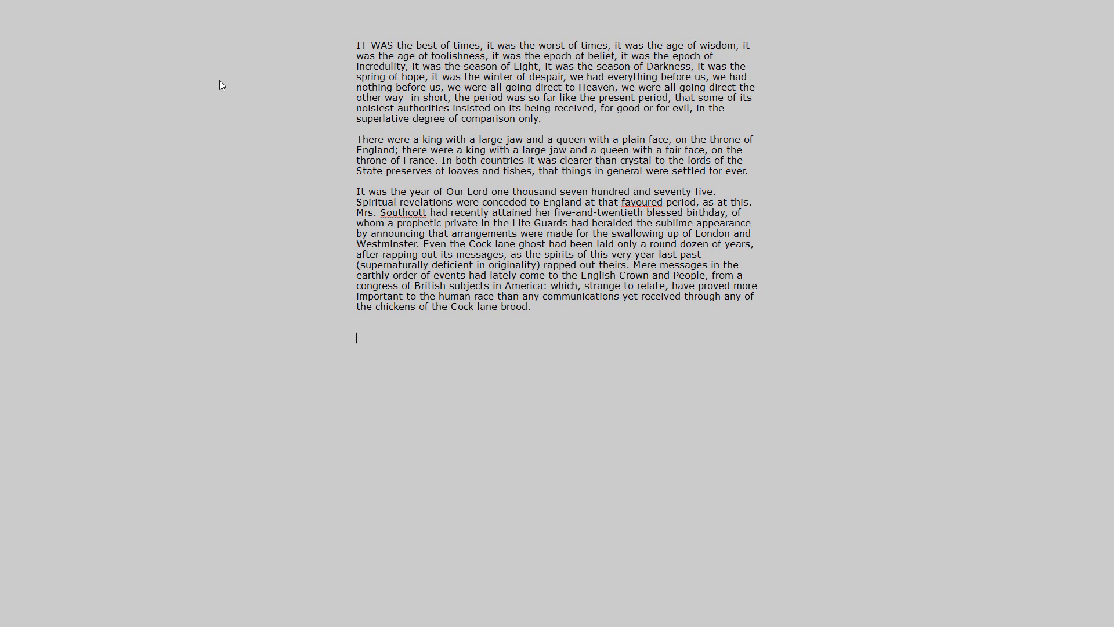
mouse_move(209, 12)
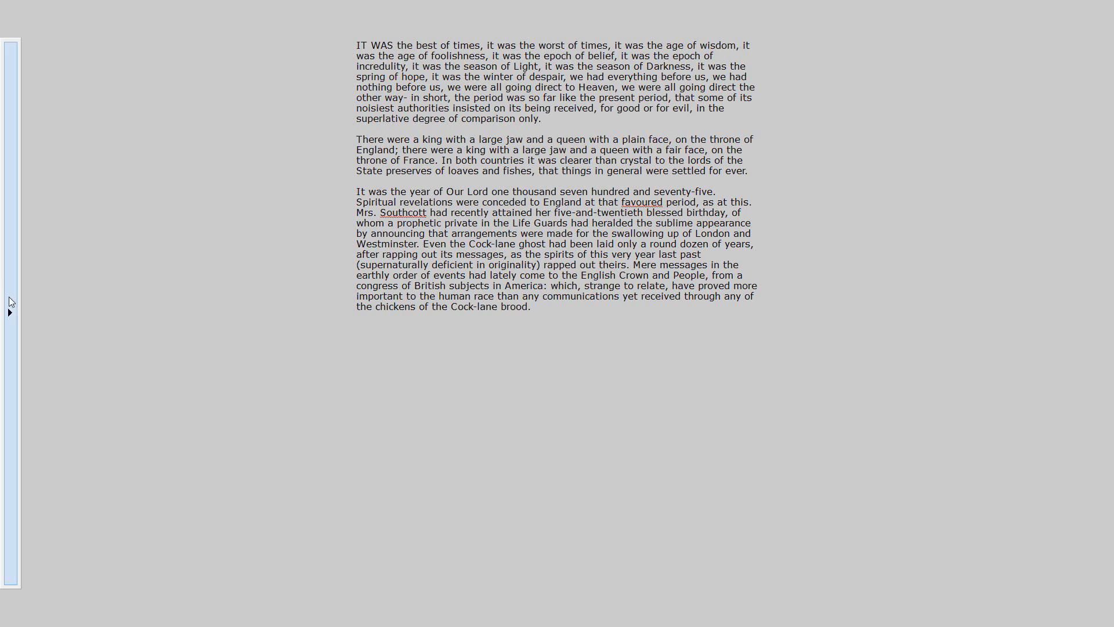
left_click(10, 302)
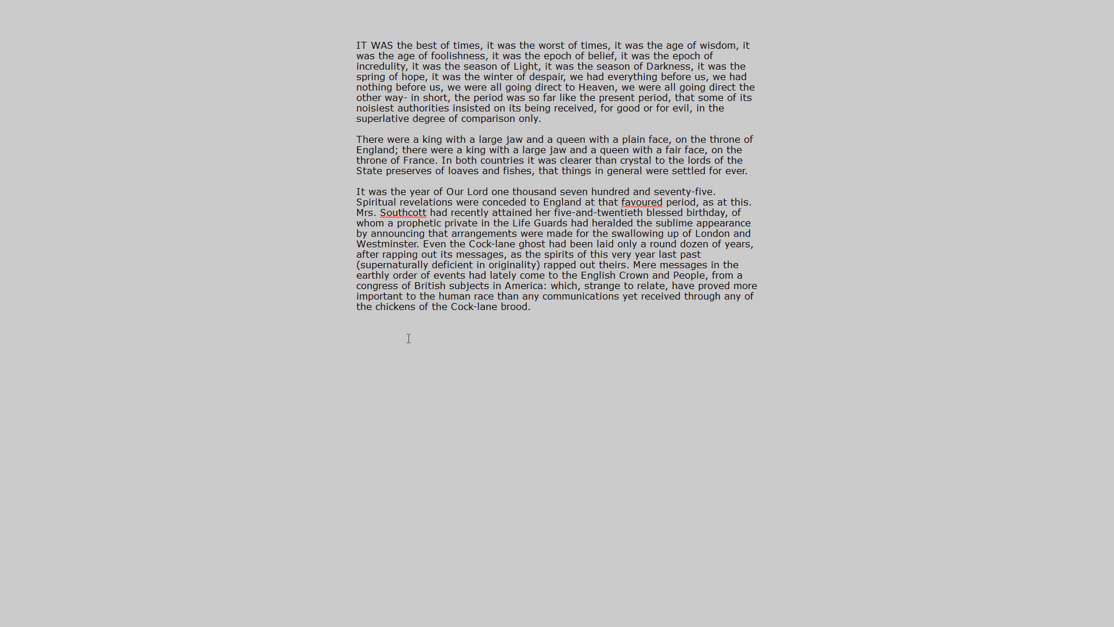
- Add two scenes below the last paragraph, each headed by a "##" line and containing "Test A" and "Test B" respectively
type("## ")
type("Test A  ")
type("## ")
type("Test B")
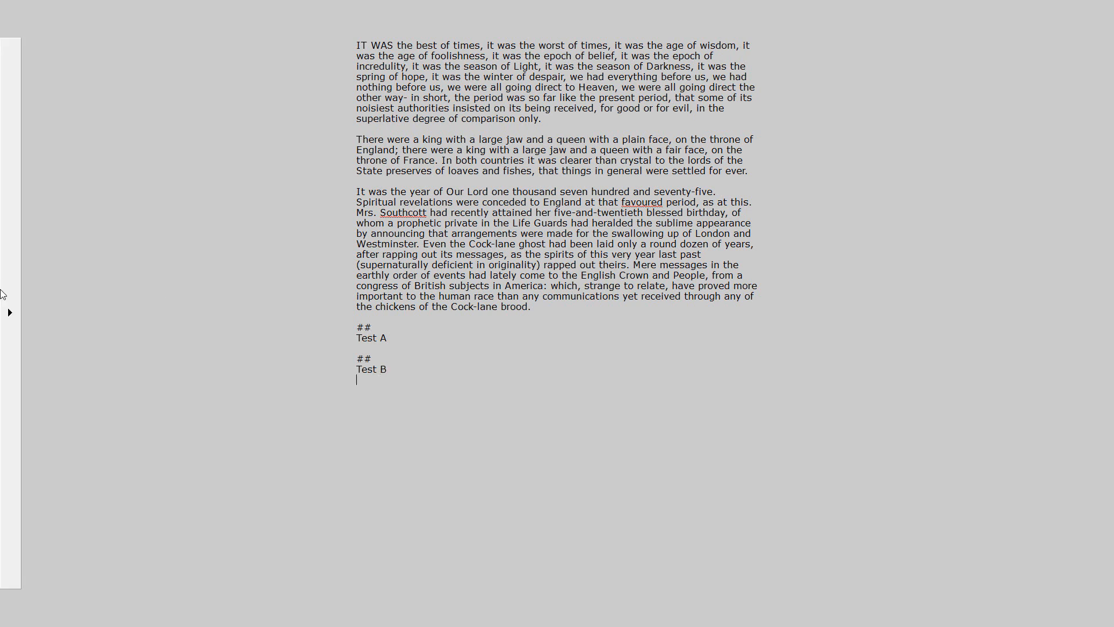
- Expand the scene list and jump to the Test A scene, and from there back to the opening scene
left_click(13, 298)
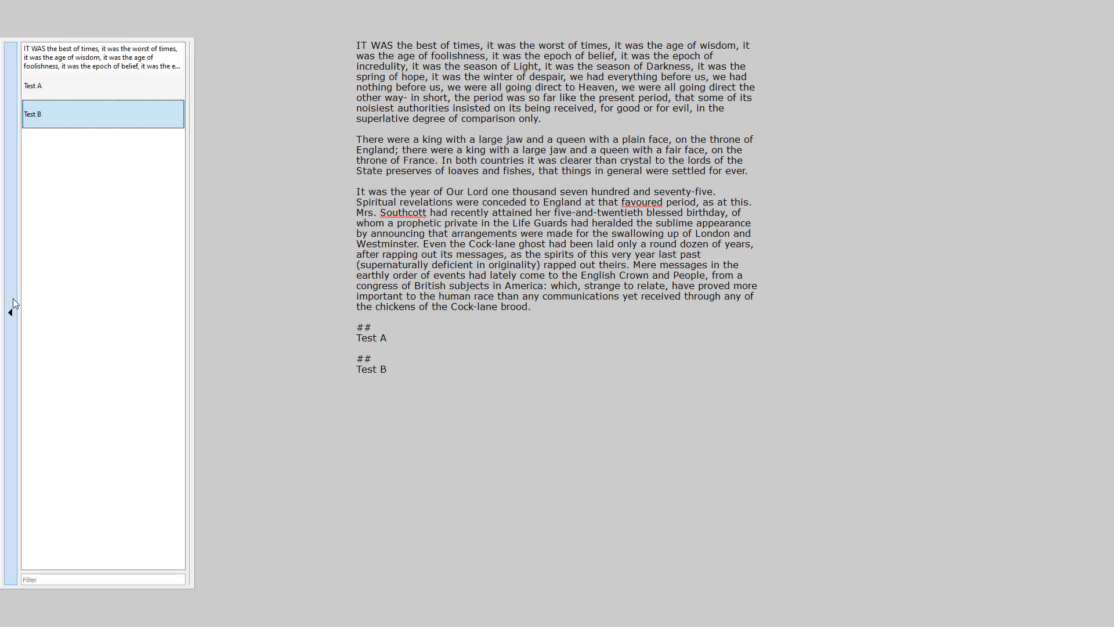
left_click(65, 85)
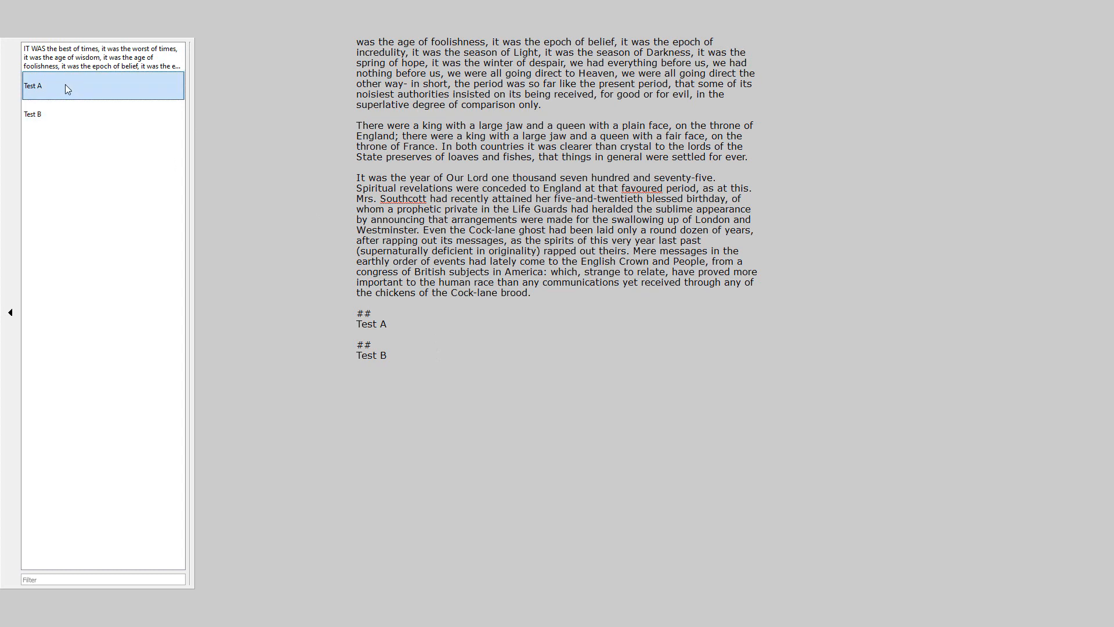
left_click(72, 66)
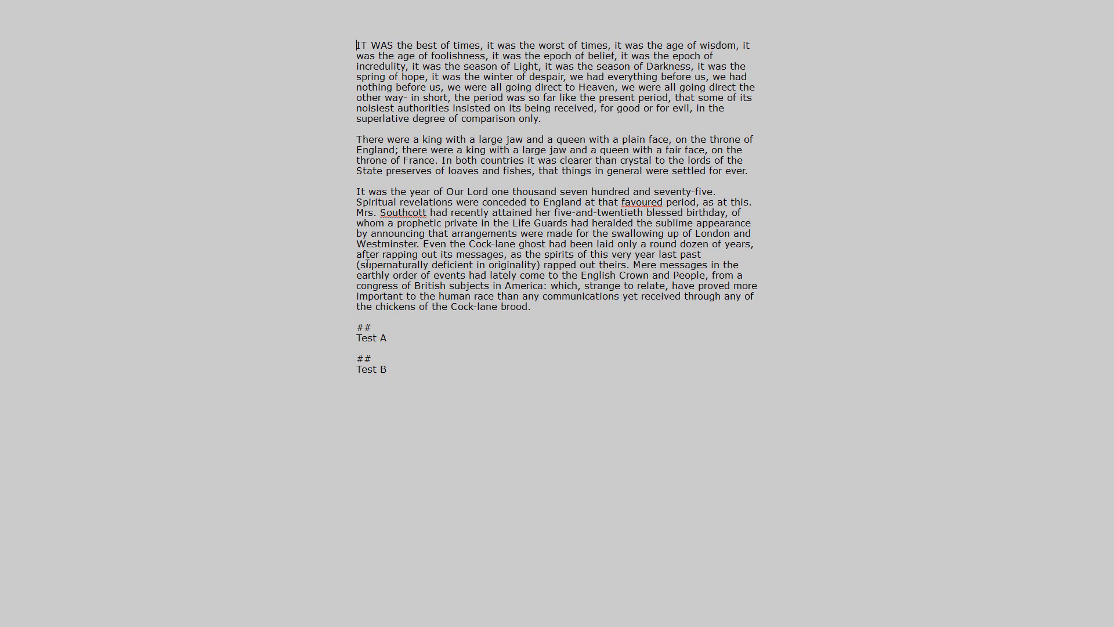
- Try the live spell check by misspelling the last word as "broodx", restore "brood.", and go back to the desktop
double_click(358, 327)
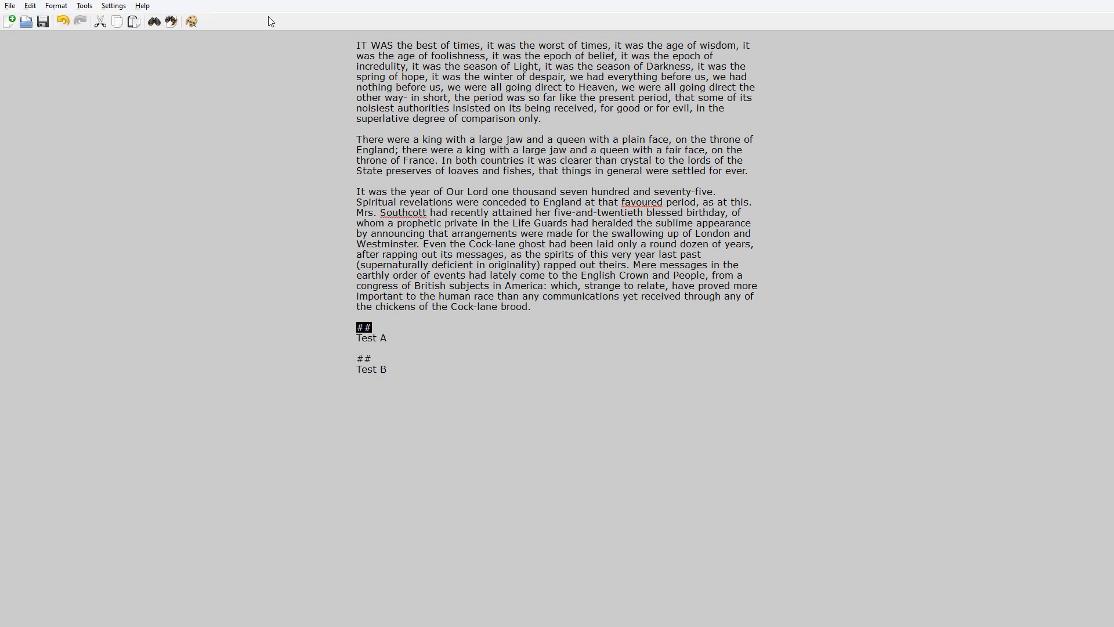
left_click(545, 309)
type("x")
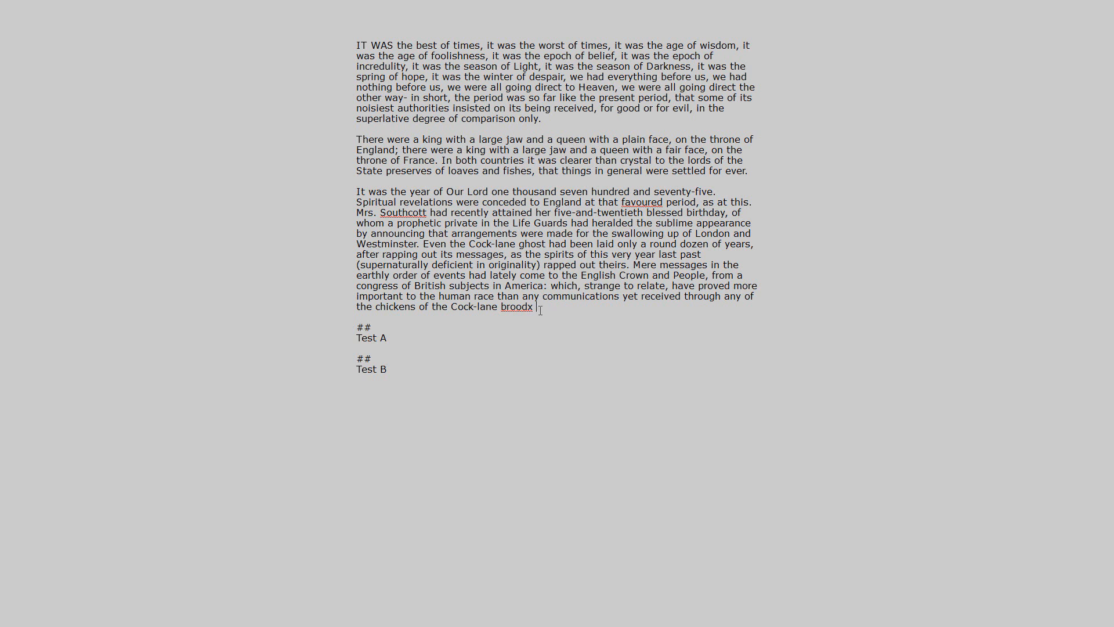
key("BackSpace")
type(".")
key("super+d")
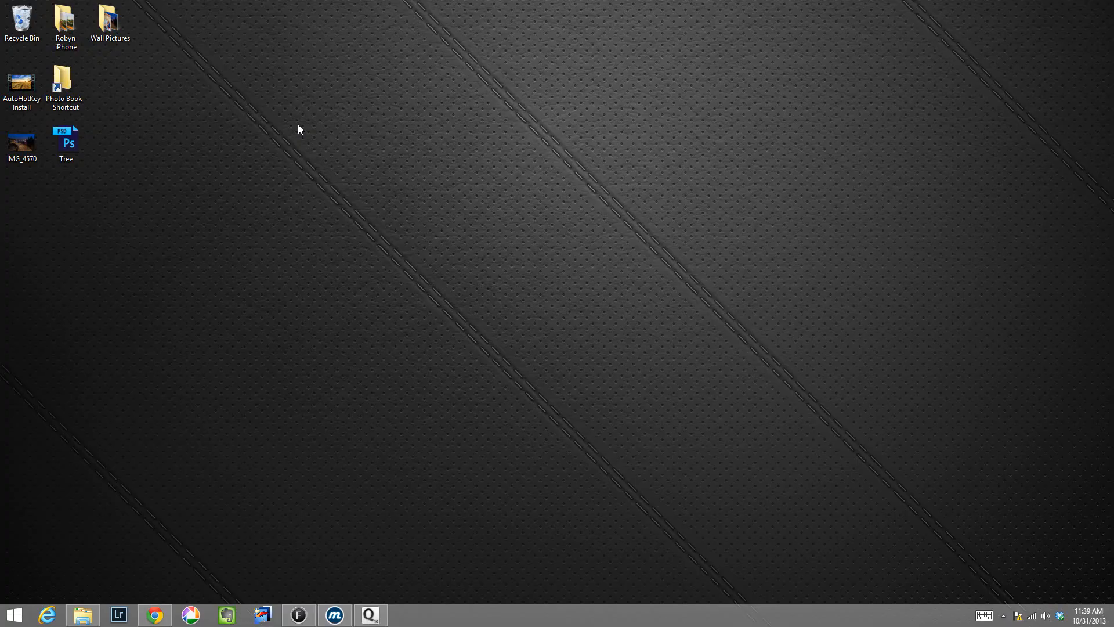
- Switch to Q10 and view its help card of keyboard commands, closing it when done
left_click(375, 609)
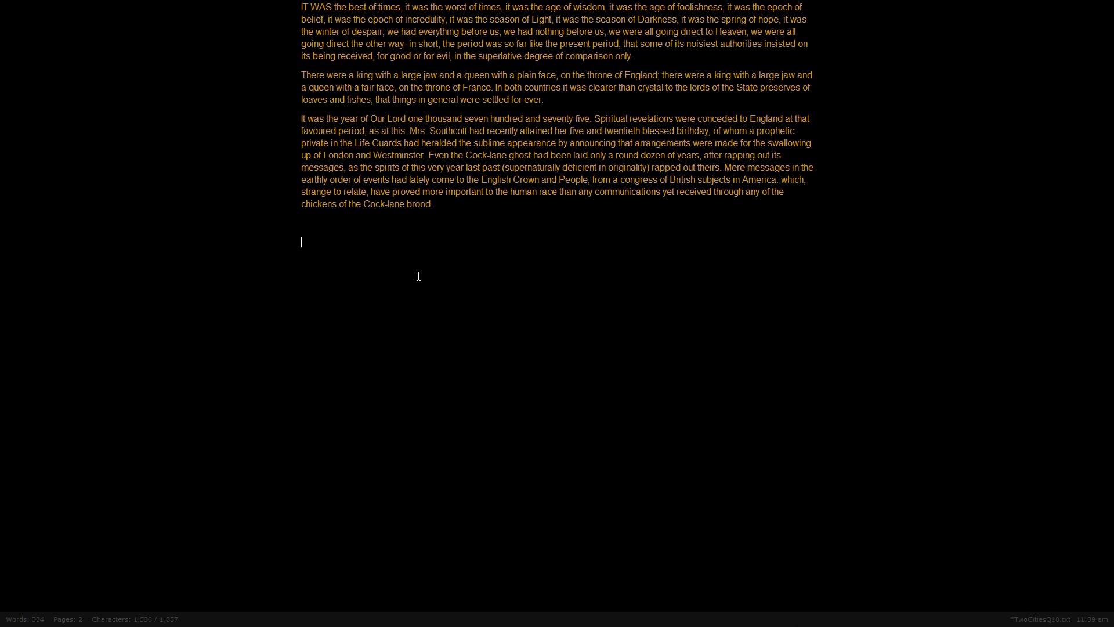
key("F1")
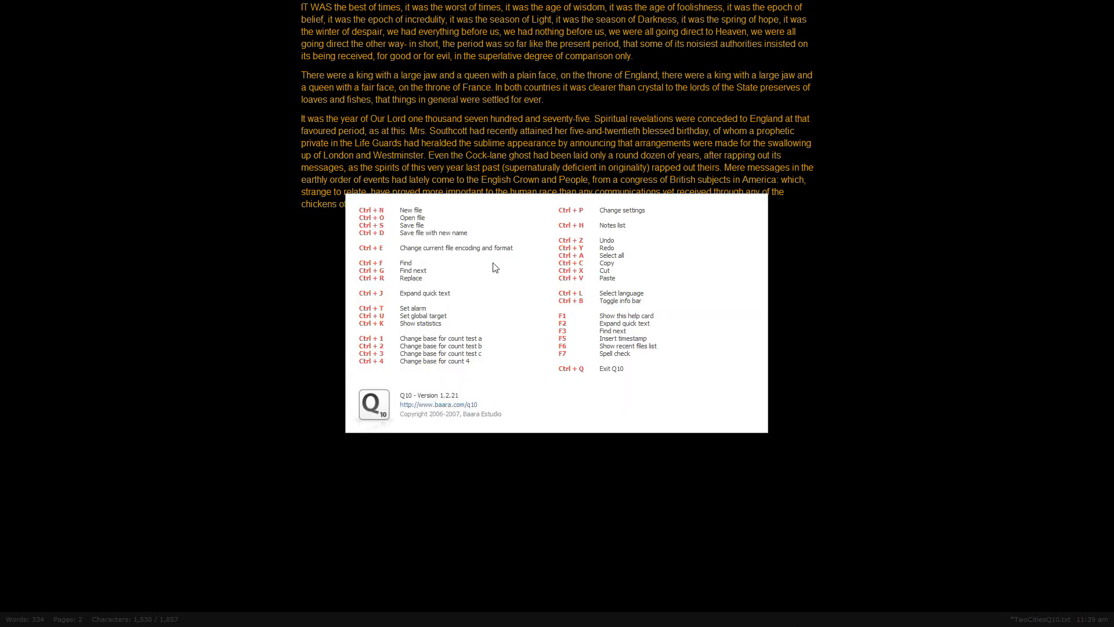
key("Escape")
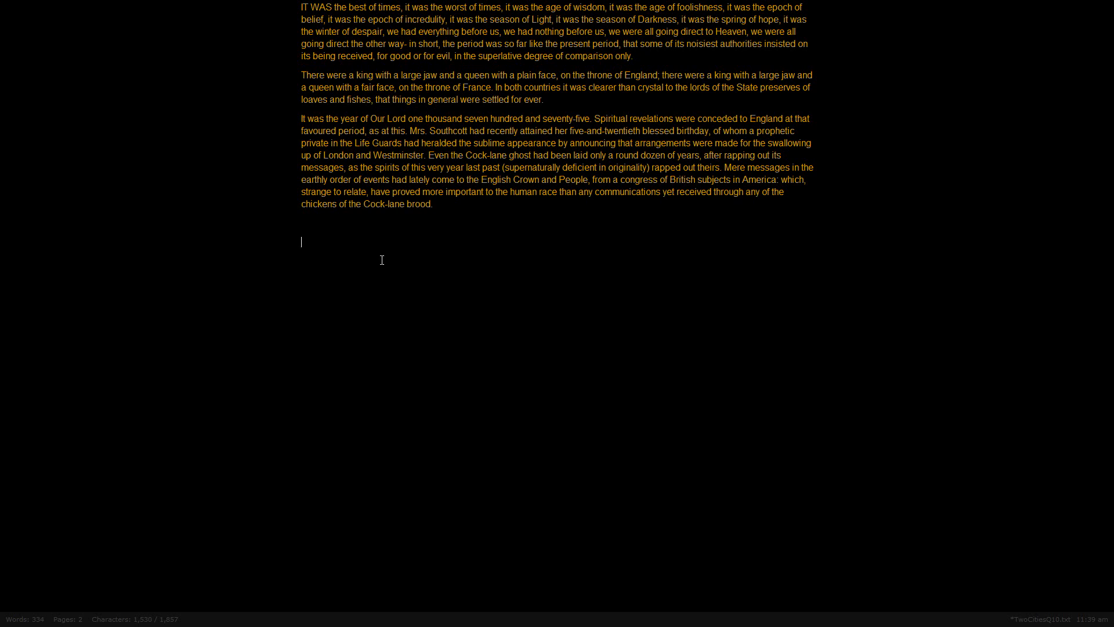
- Look at Q10's visual settings for the editor and info bar, cancel without changes, and return to the desktop
key("ctrl+p")
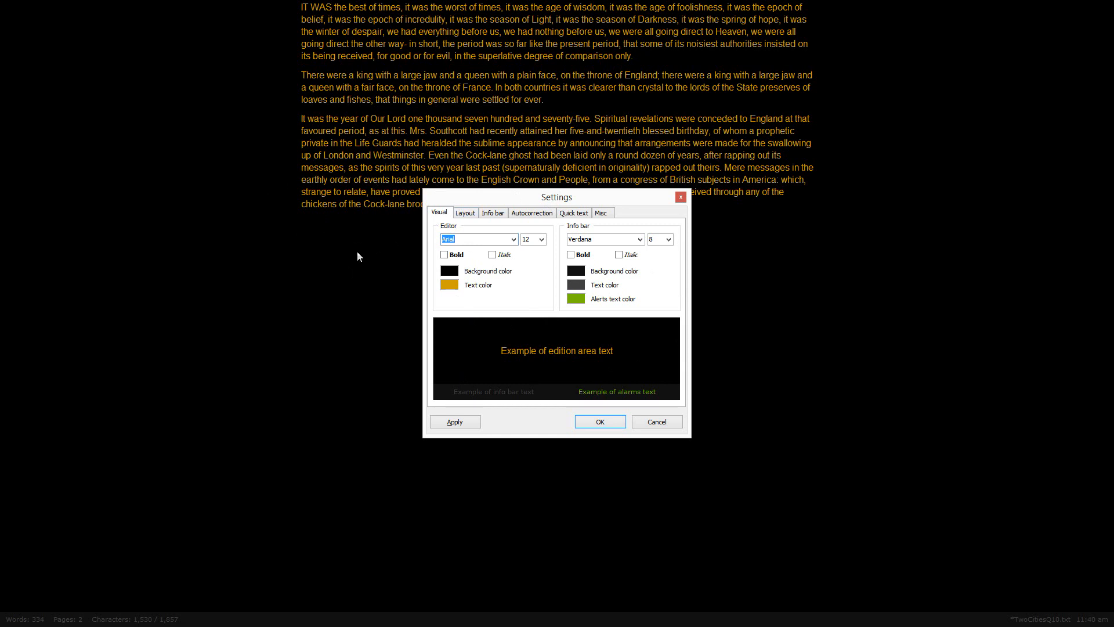
left_click(661, 423)
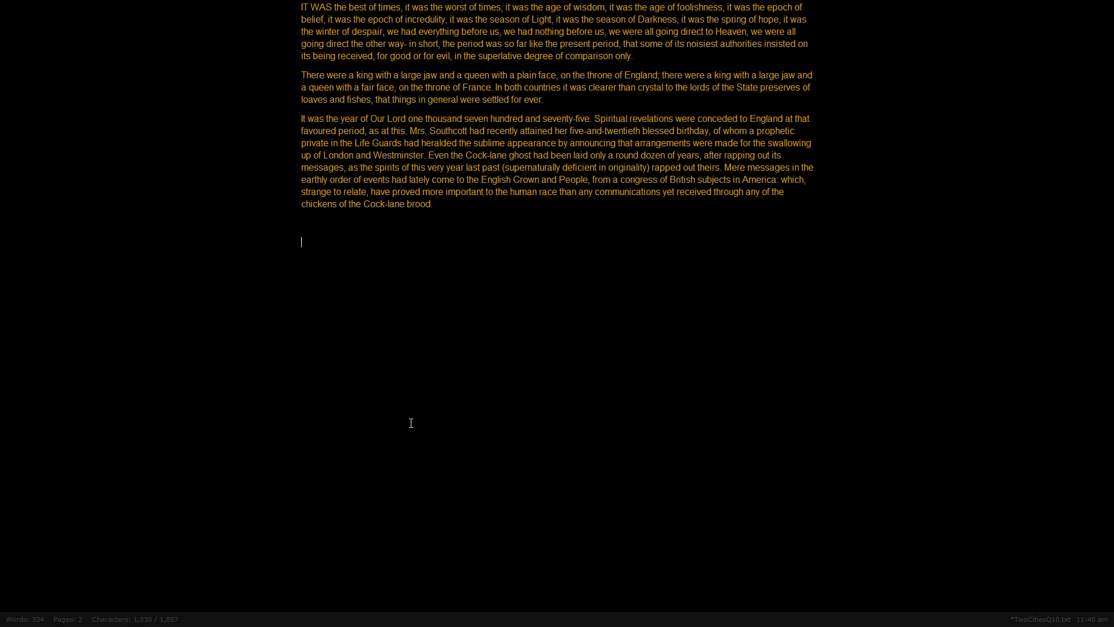
key("super+d")
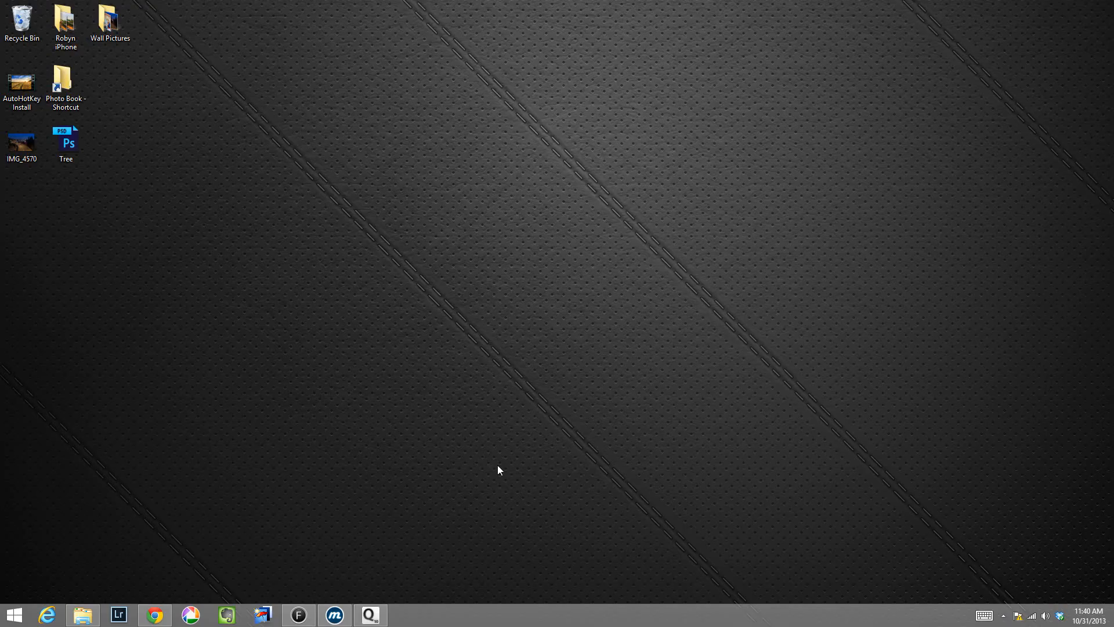